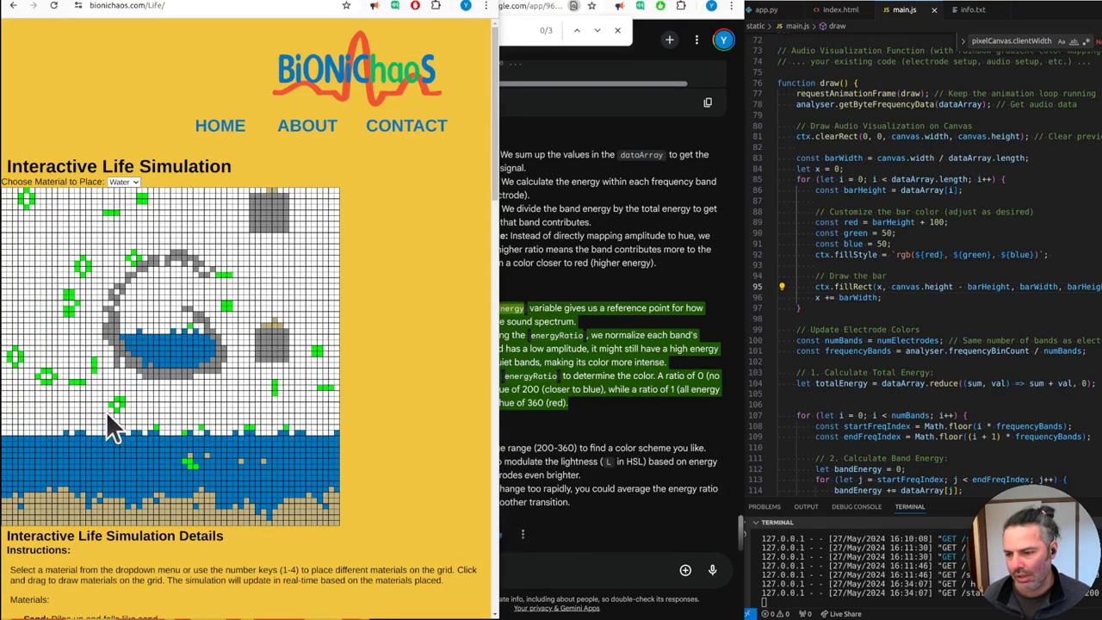
Draw Rock structures in the upper-left area of the simulation grid and pour Water over them.
click(123, 182)
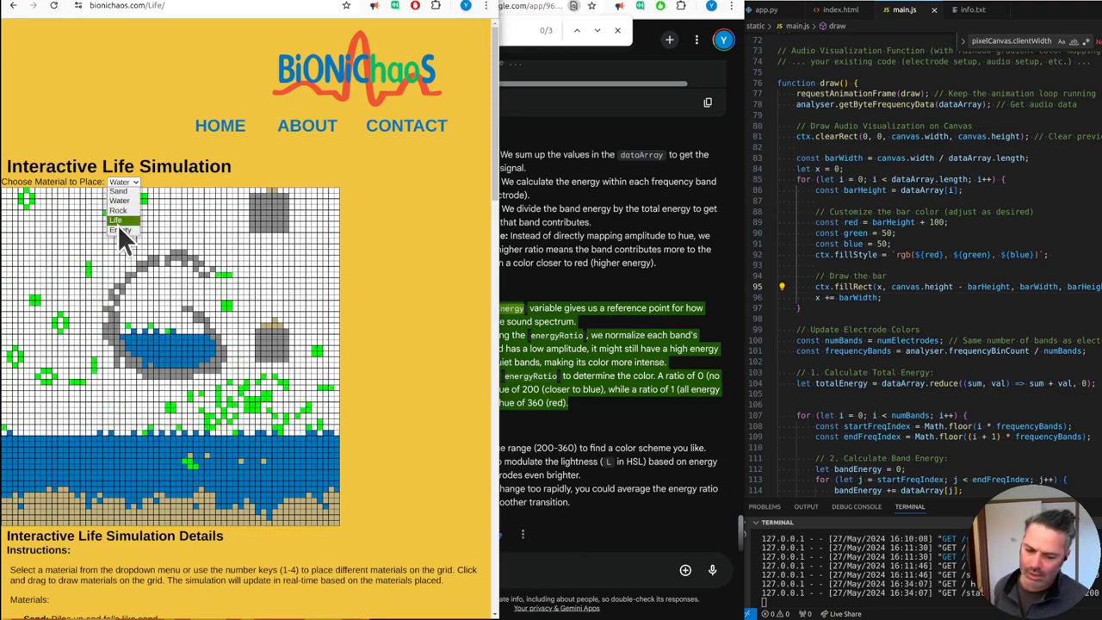
click(126, 211)
mouse_move(68, 234)
mouse_down()
mouse_move(112, 218)
mouse_move(88, 192)
mouse_up()
key(2)
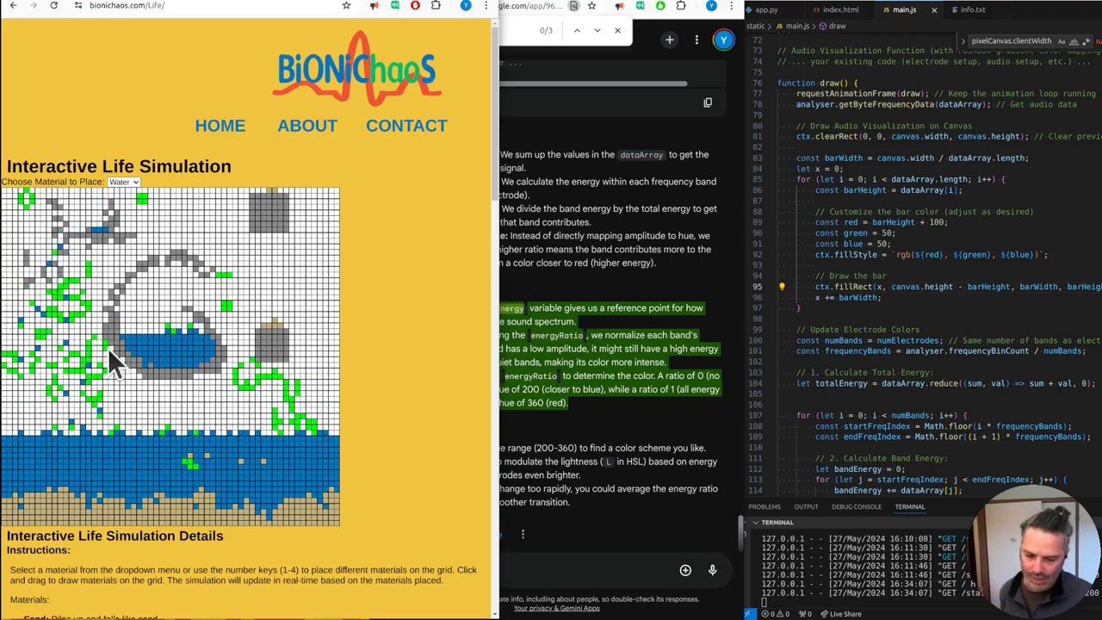
Place Life cells in the open space between the ring-shaped rock and the two rock blocks.
key(4)
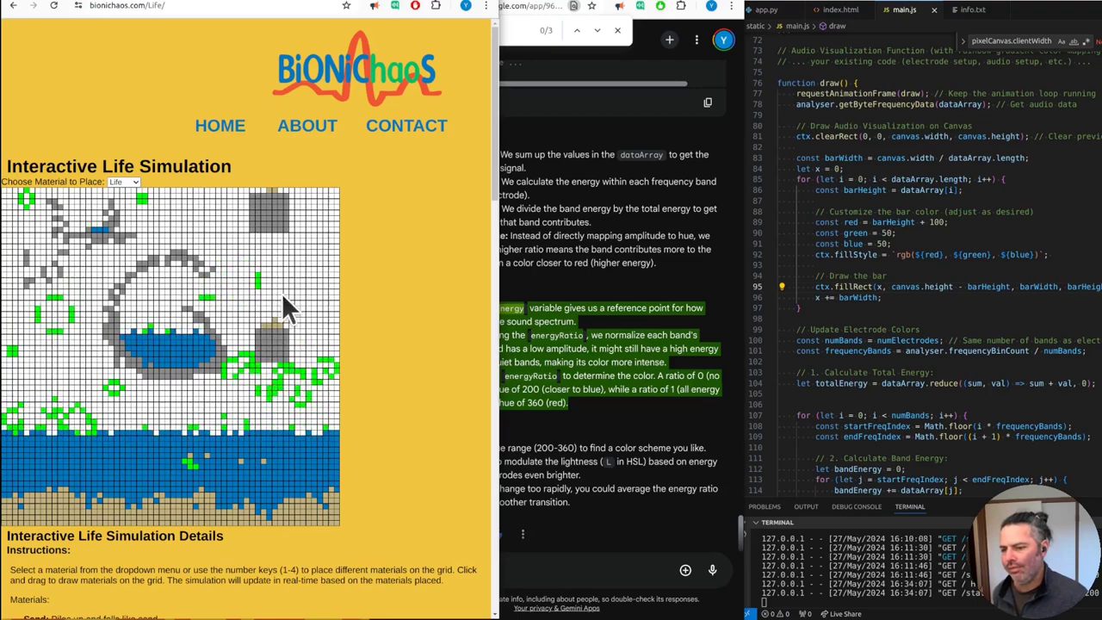
click(261, 272)
click(213, 296)
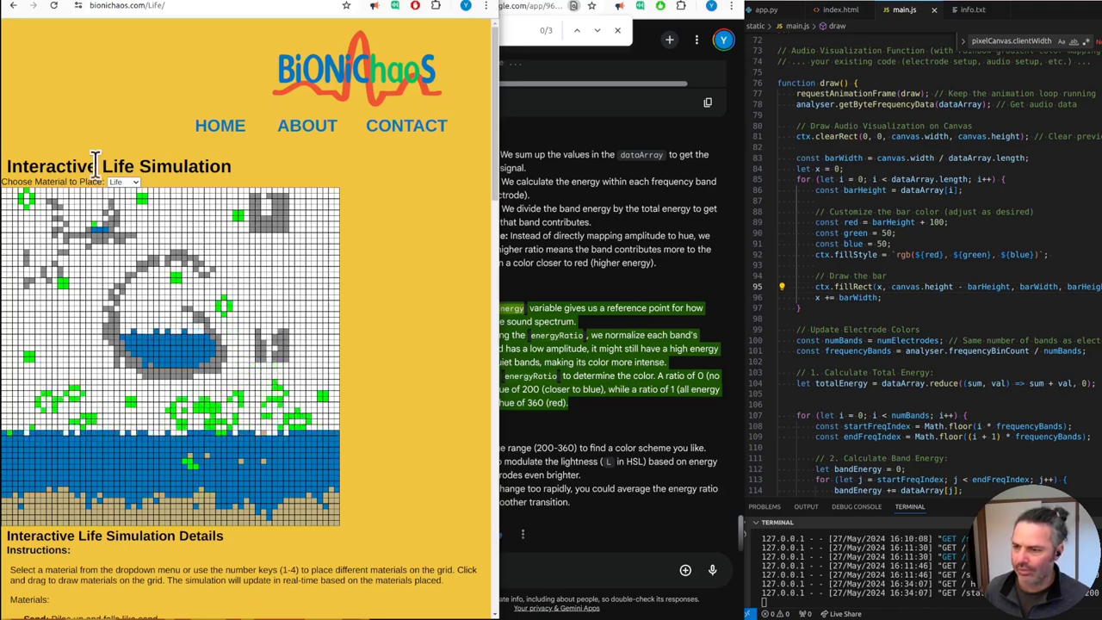
Add Water over the upper-left rocks, in the open space near the ring and inside the notched upper-right rock block.
key(2)
click(85, 191)
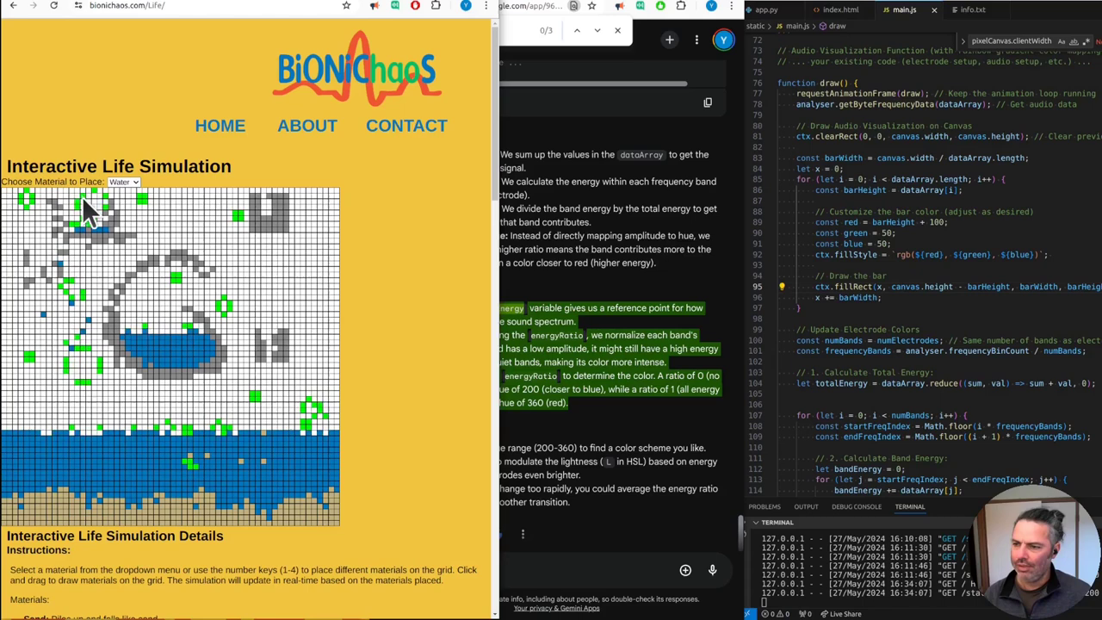
click(271, 275)
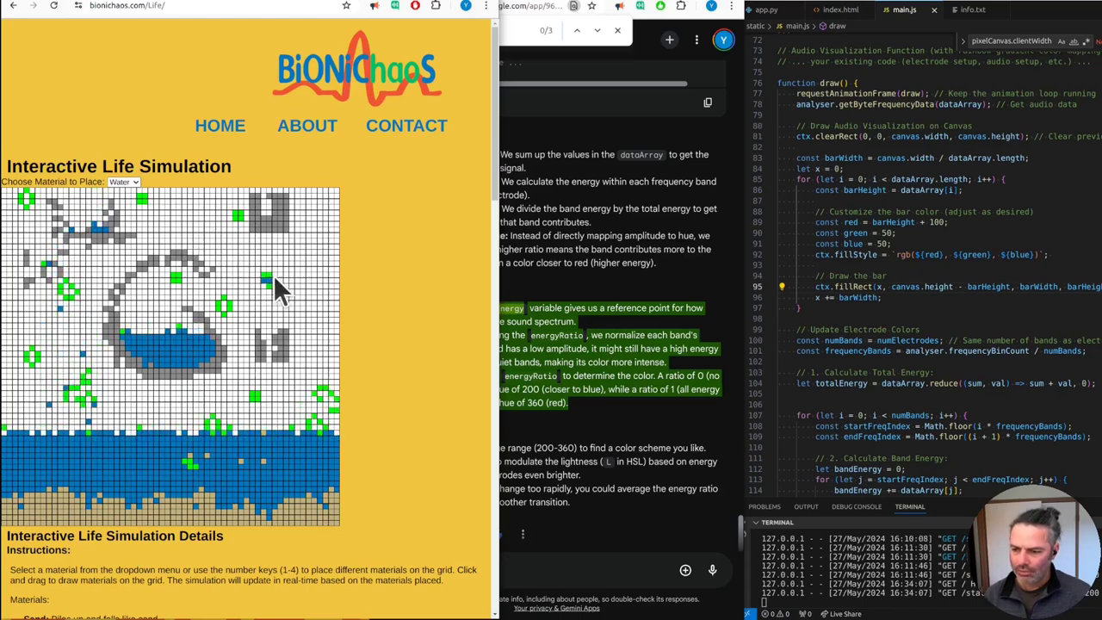
click(265, 202)
Use the Empty material to erase cells in the bottom pool and open a gap in the base of the water-filled rock ring.
key(1)
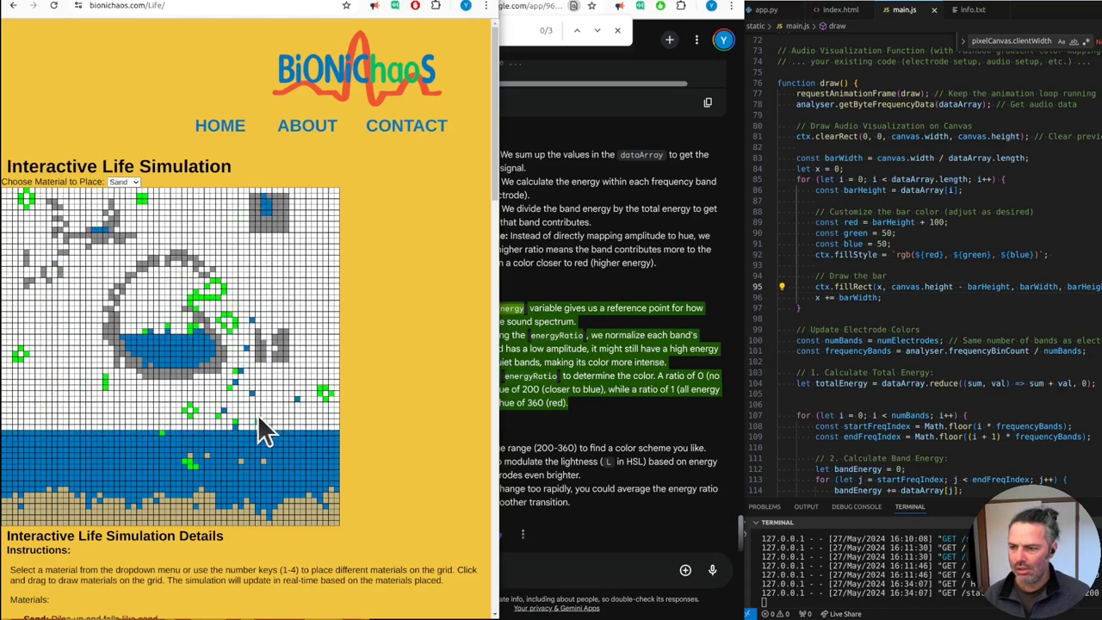
key(0)
mouse_move(162, 464)
mouse_down()
mouse_move(298, 511)
mouse_move(288, 509)
mouse_up()
drag(196, 371, 196, 399)
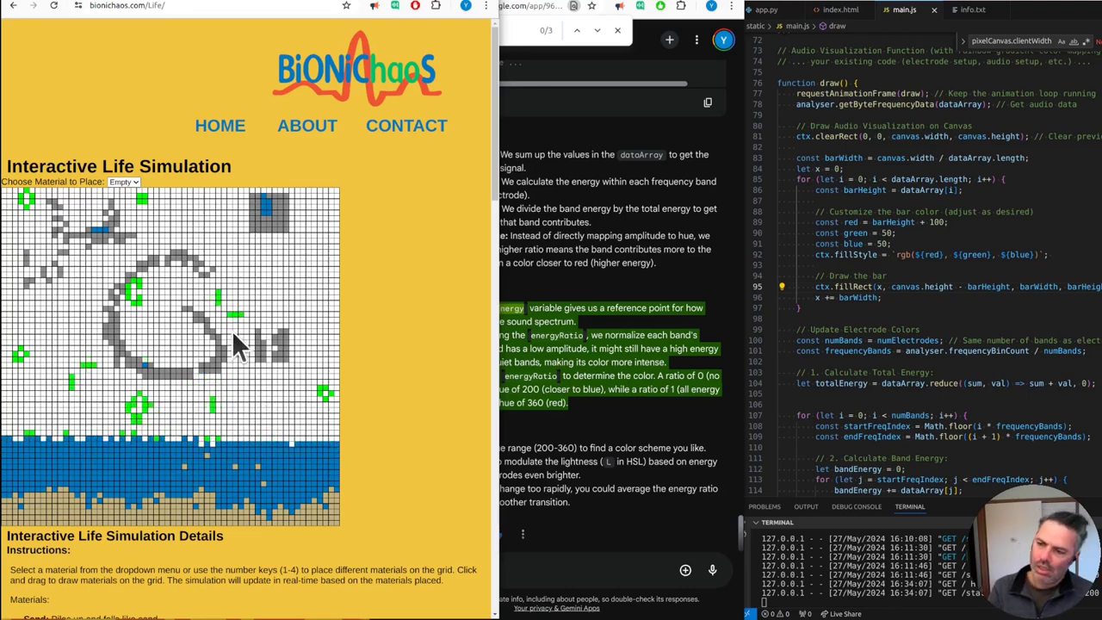
Pour Water into the open area beside the ring and around the two rock blocks.
key(2)
drag(259, 283, 353, 421)
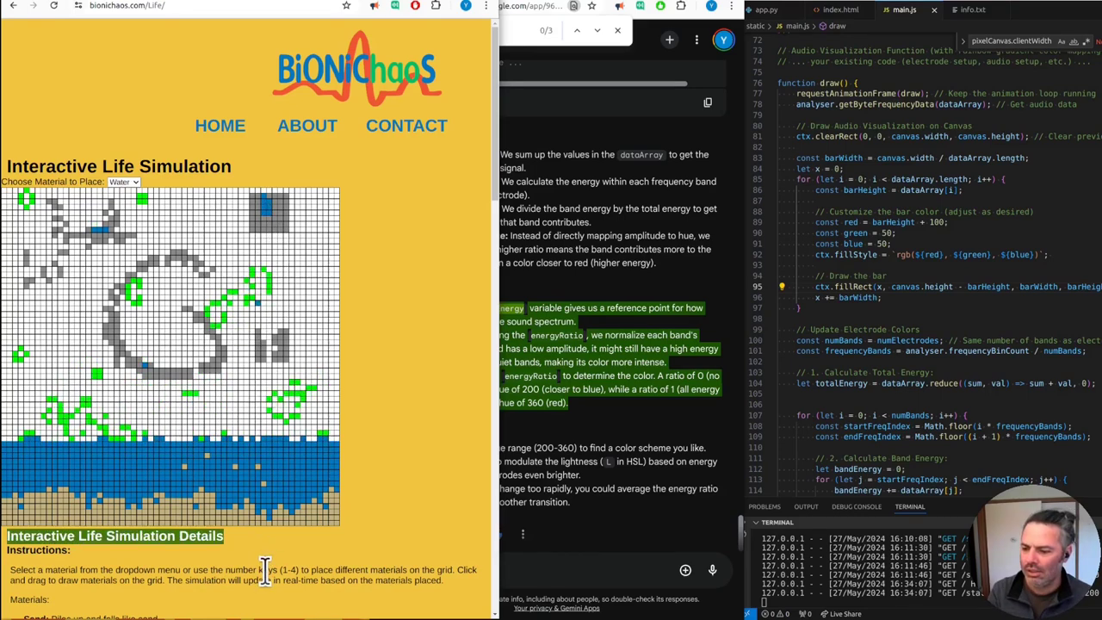
click(265, 568)
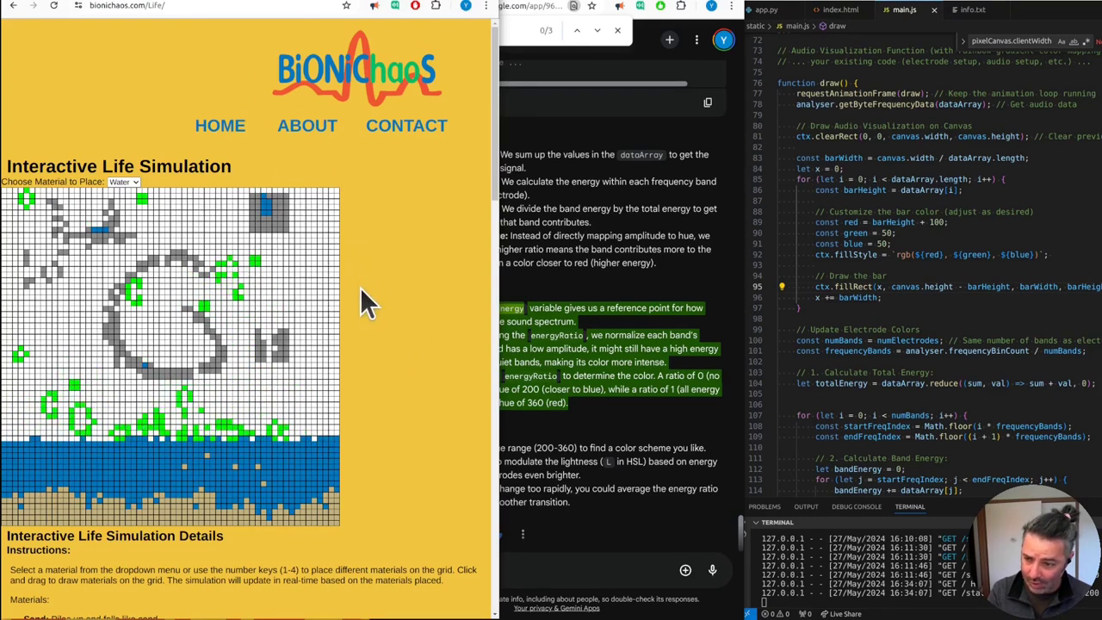
triple_click(268, 189)
click(269, 326)
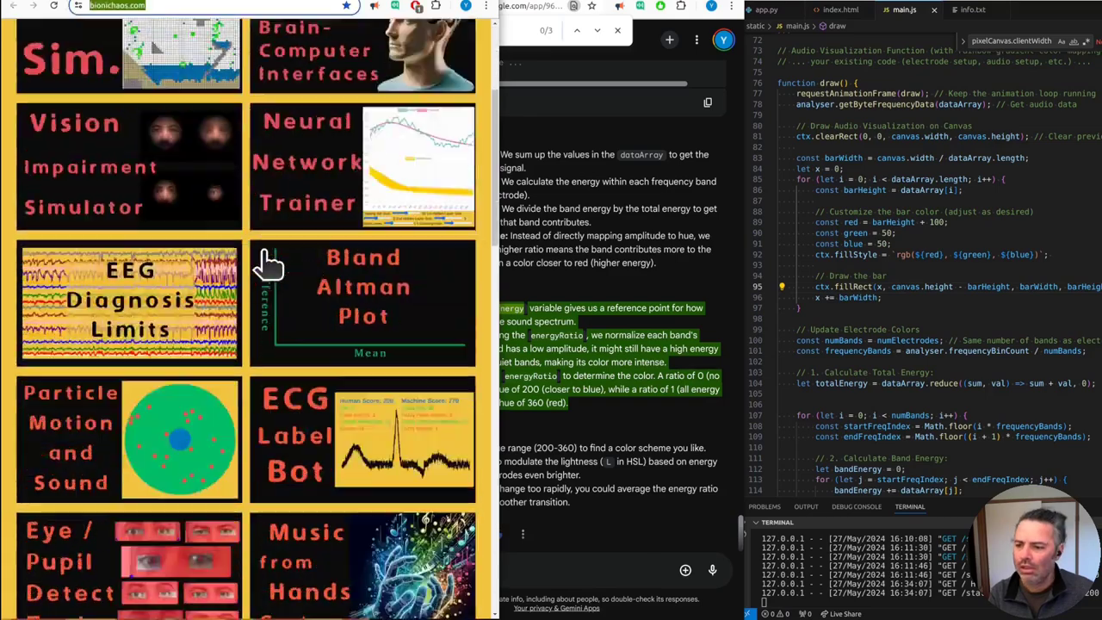
Look through the project tiles on the bionichaos.com home page and the written details of the life simulation.
scroll(265, 252, down, 7)
scroll(265, 252, up, 10)
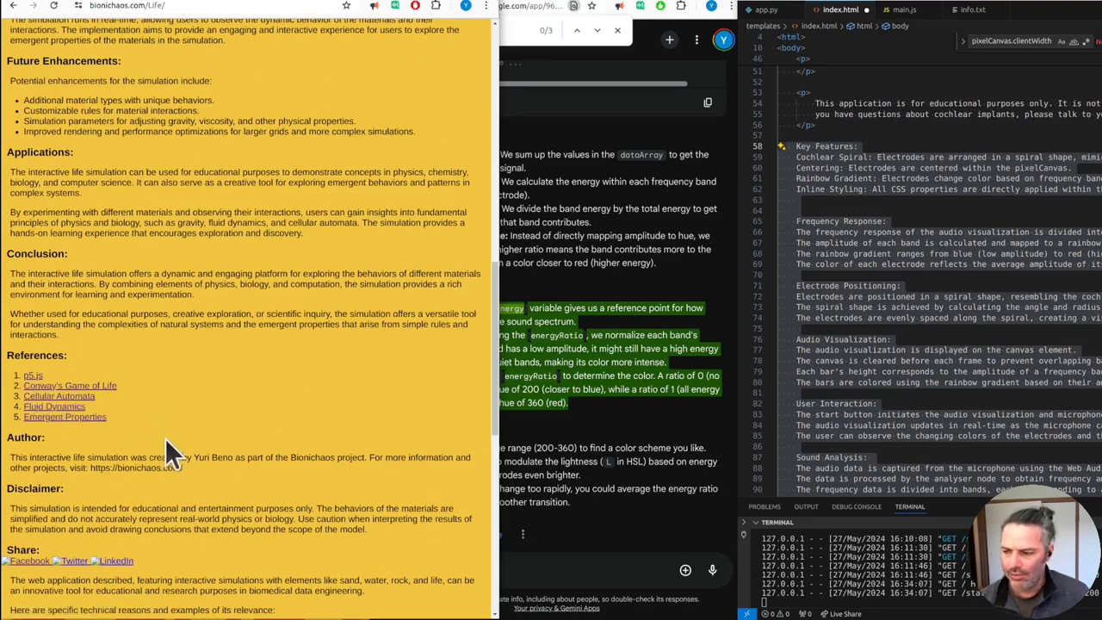
scroll(162, 413, up, 15)
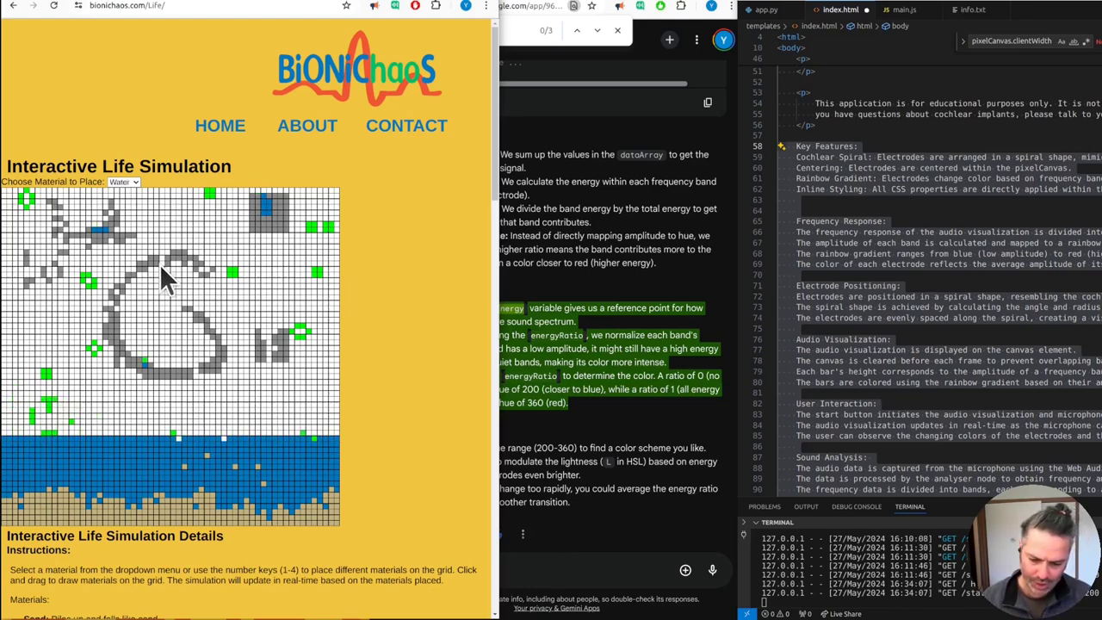
Draw a short horizontal Rock ledge above the ring-shaped rock and add Life cells to the right of the ring.
key(3)
click(161, 208)
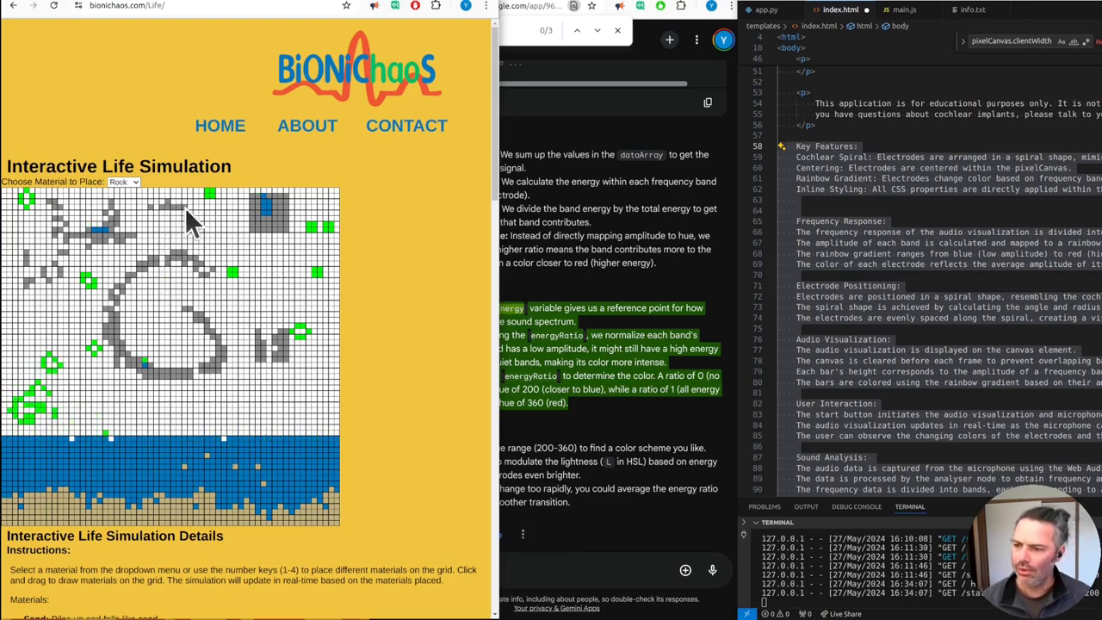
drag(185, 208, 166, 208)
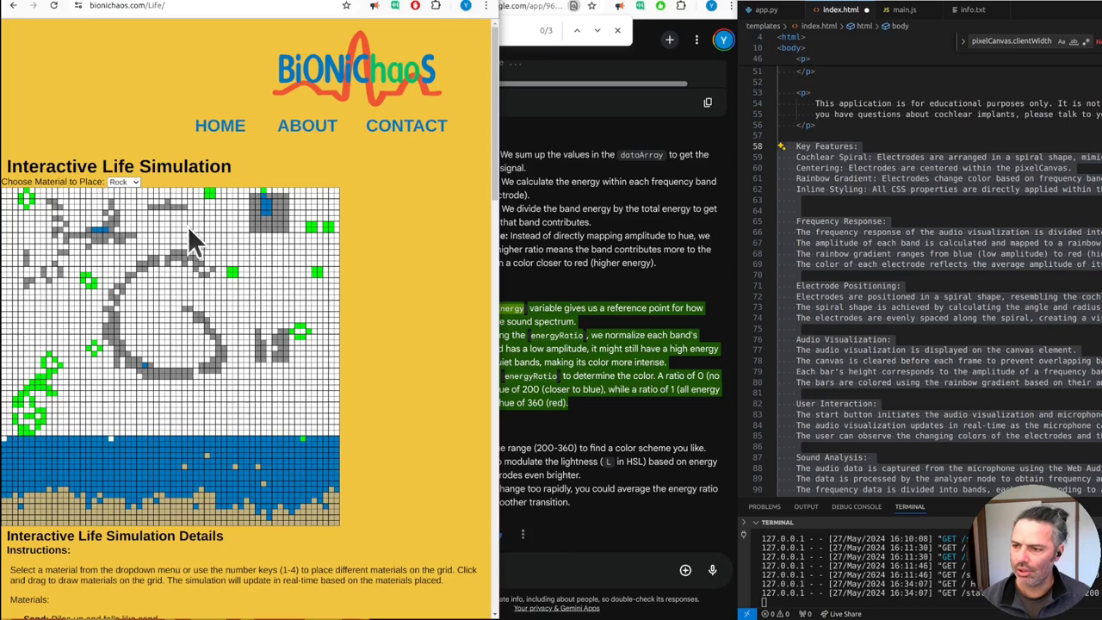
key(4)
drag(240, 256, 242, 277)
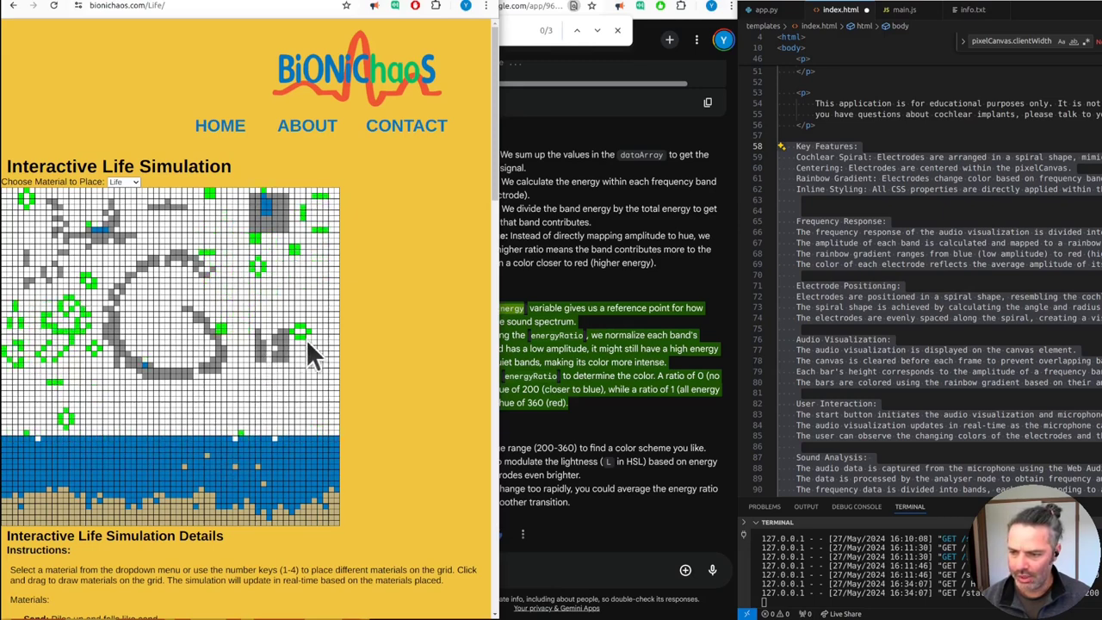
Extend a thin Rock arm rightward from the lower rock block and place a single Rock cell just above the water surface.
key(3)
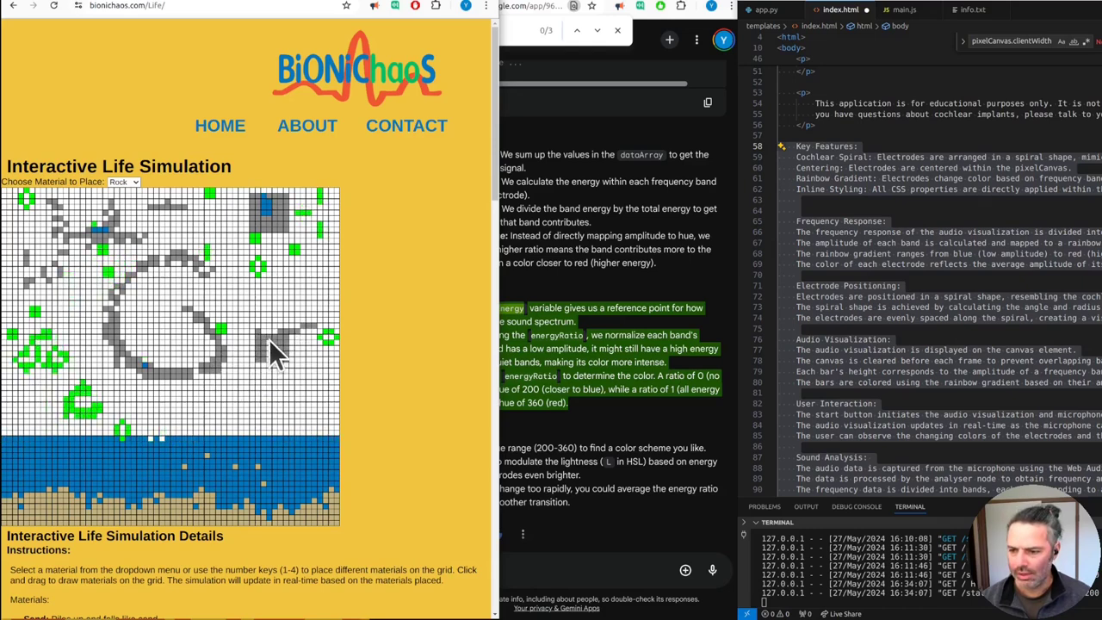
drag(268, 339, 317, 327)
click(284, 467)
click(290, 519)
click(245, 420)
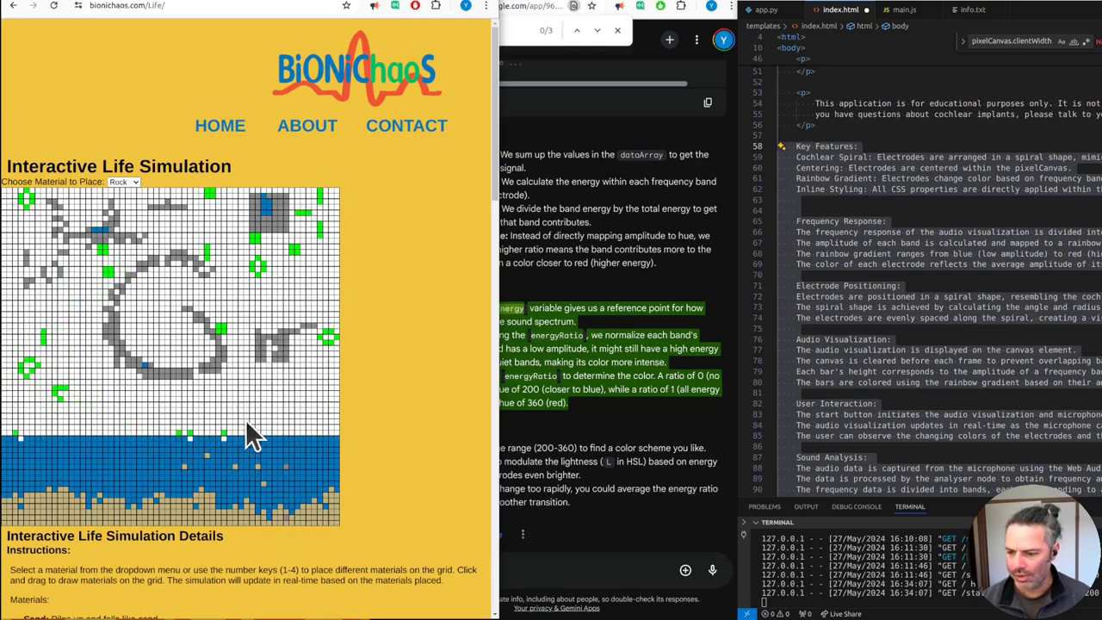
Pile Sand inside the ring-shaped rock and on the pool beneath it, and pour Water over the same area.
mouse_move(174, 207)
mouse_down()
mouse_move(186, 214)
mouse_move(164, 218)
mouse_move(175, 273)
mouse_up()
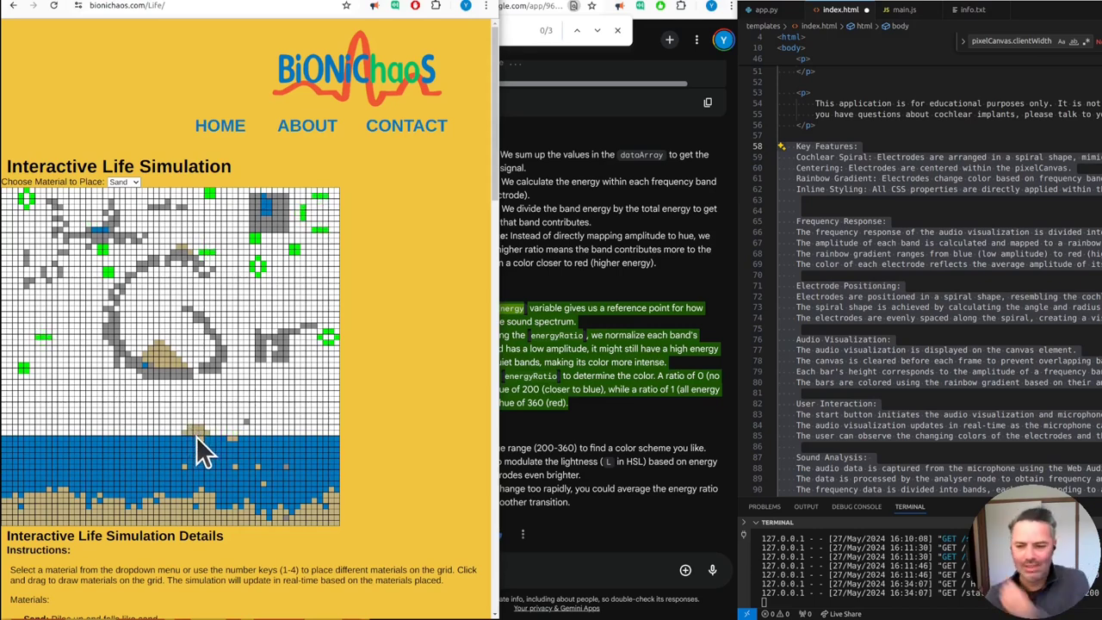
key(2)
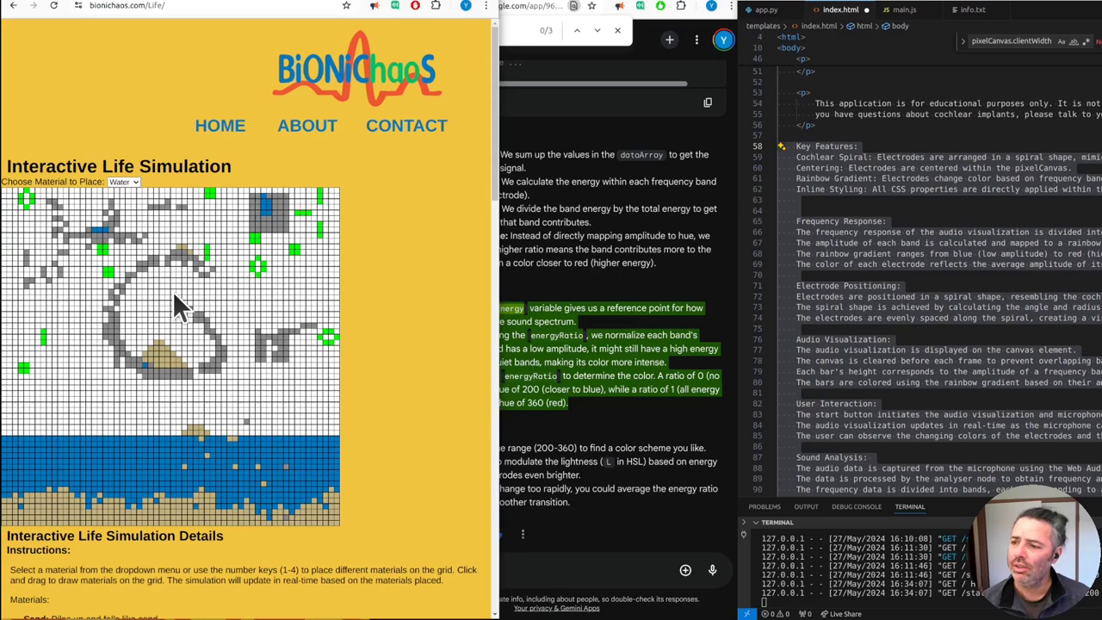
mouse_move(179, 216)
mouse_down()
mouse_move(179, 186)
mouse_move(222, 418)
mouse_up()
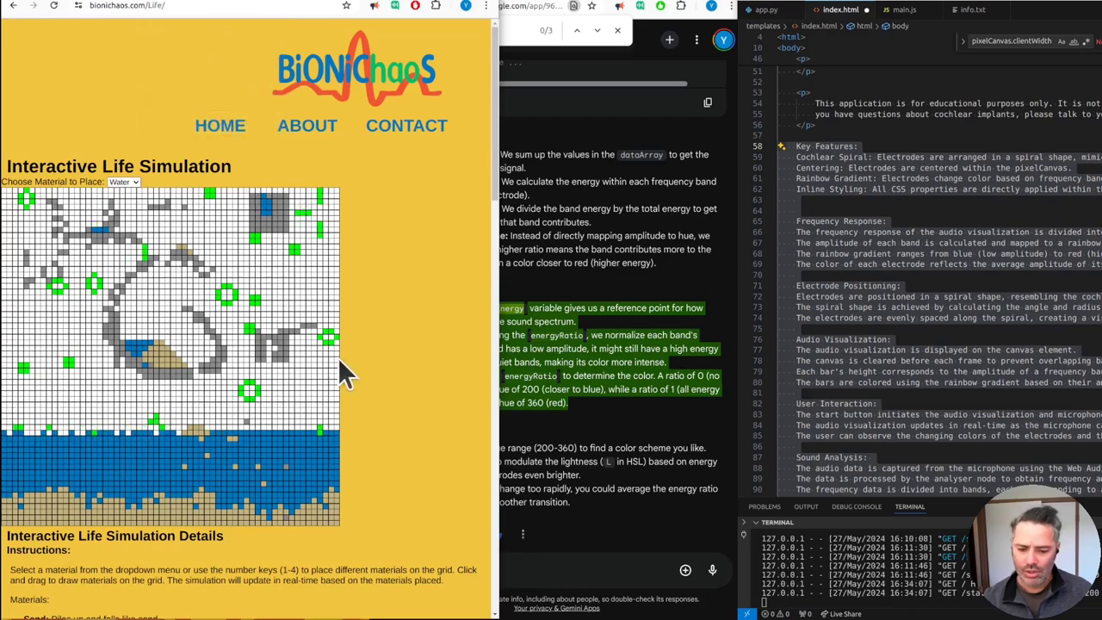
Widen the browser window showing the bionichaos.com home page so the project tiles form two columns.
click(201, 0)
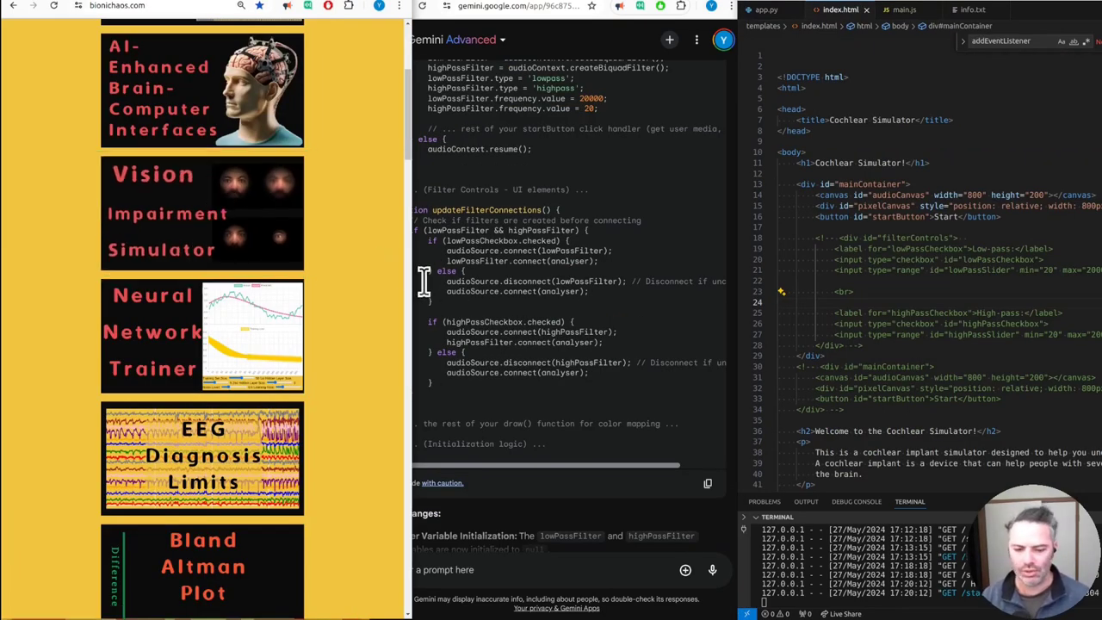
drag(415, 286, 548, 288)
scroll(356, 337, up, 4)
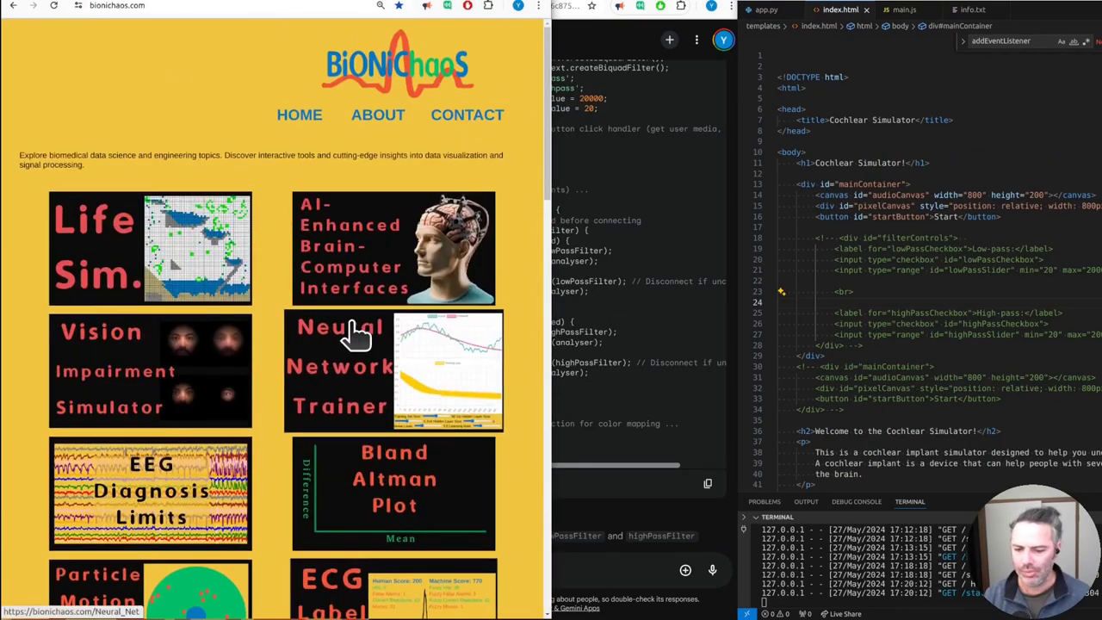